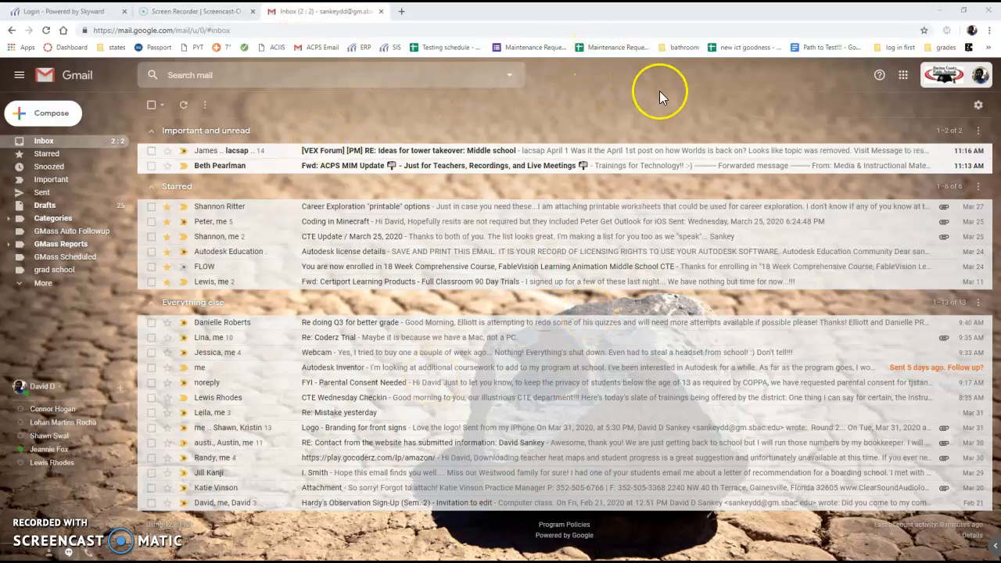
click(903, 74)
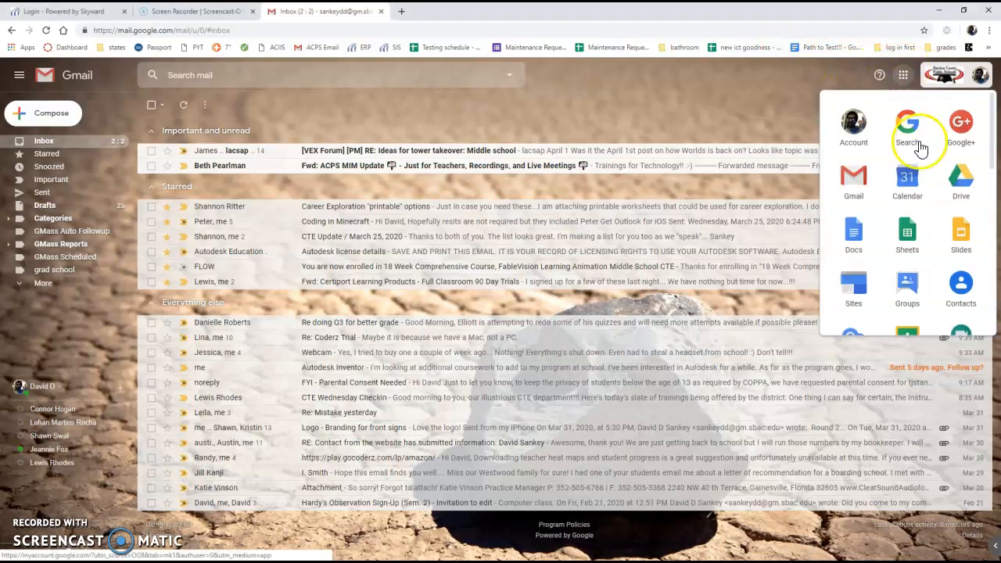
scroll(931, 180, down, 6)
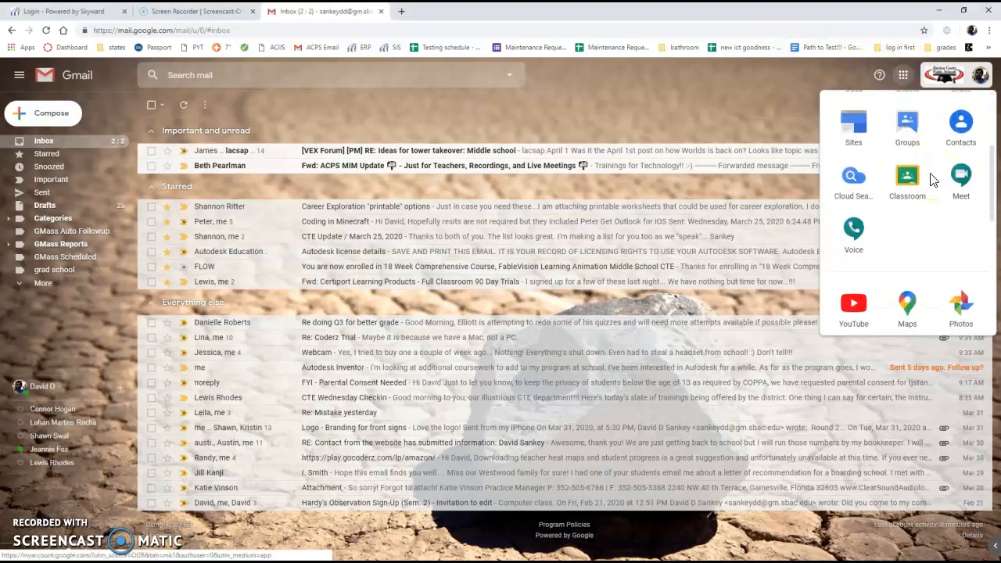
click(710, 108)
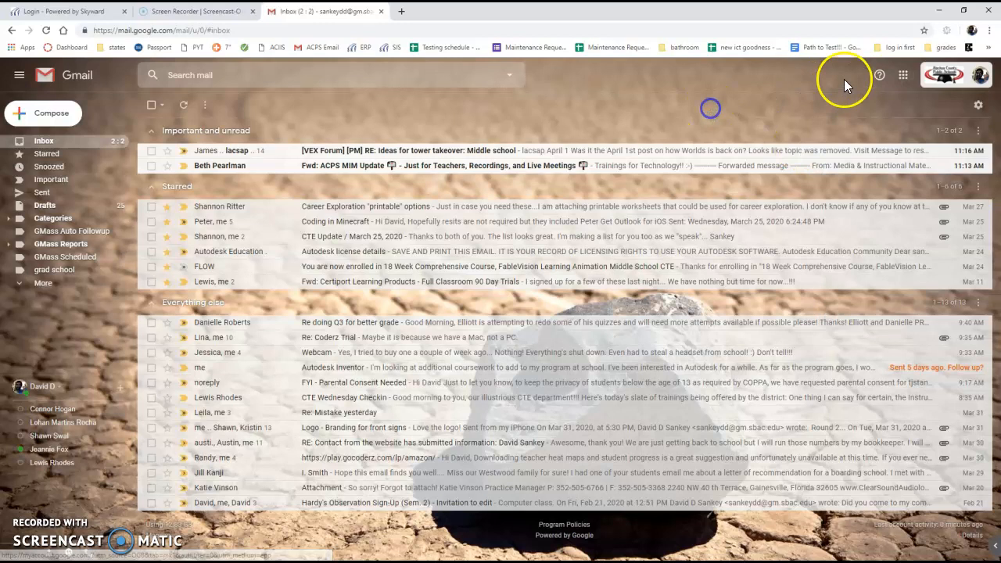
Open Google Forms from the list of Google apps
click(903, 76)
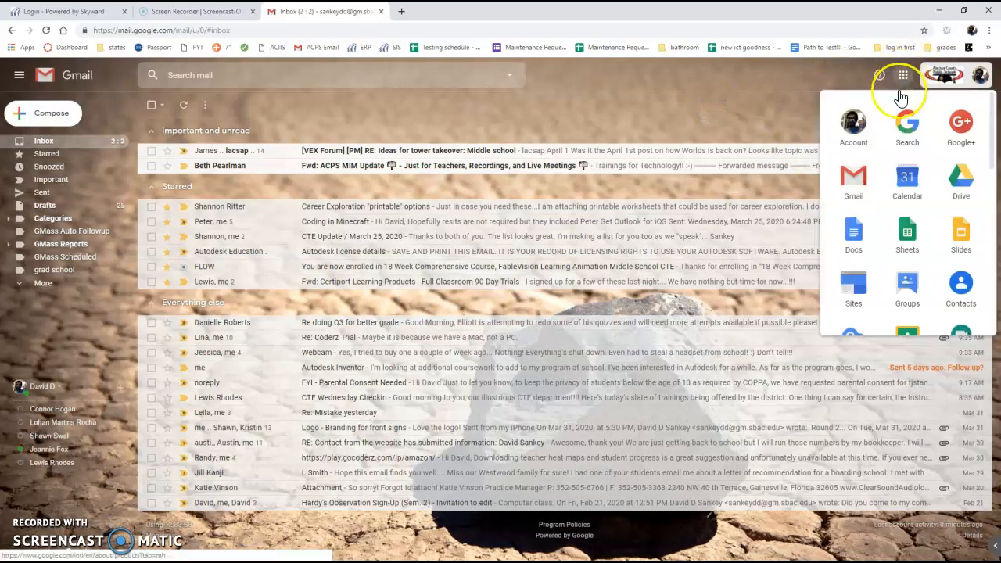
scroll(925, 156, down, 5)
scroll(915, 132, up, 2)
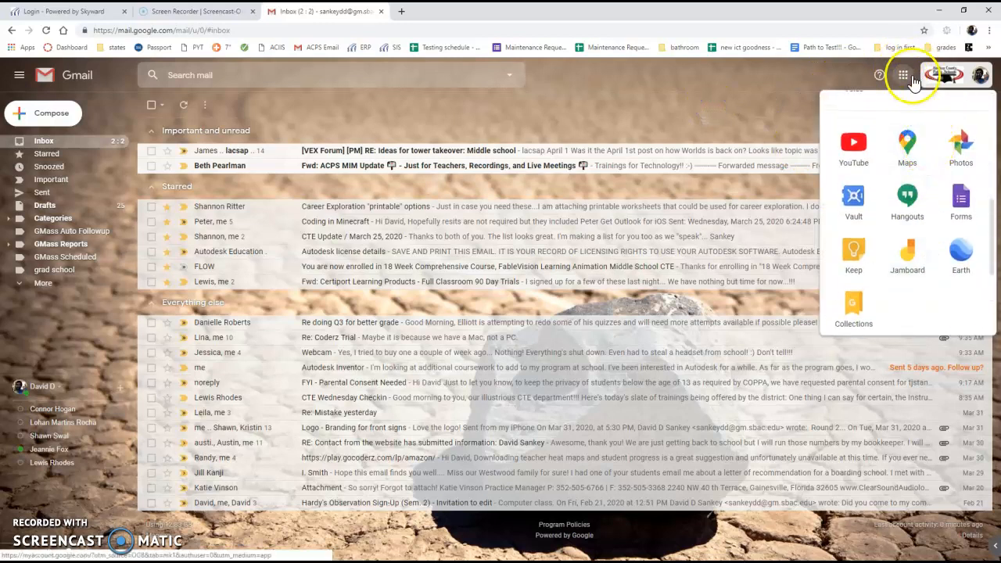
scroll(939, 197, down, 3)
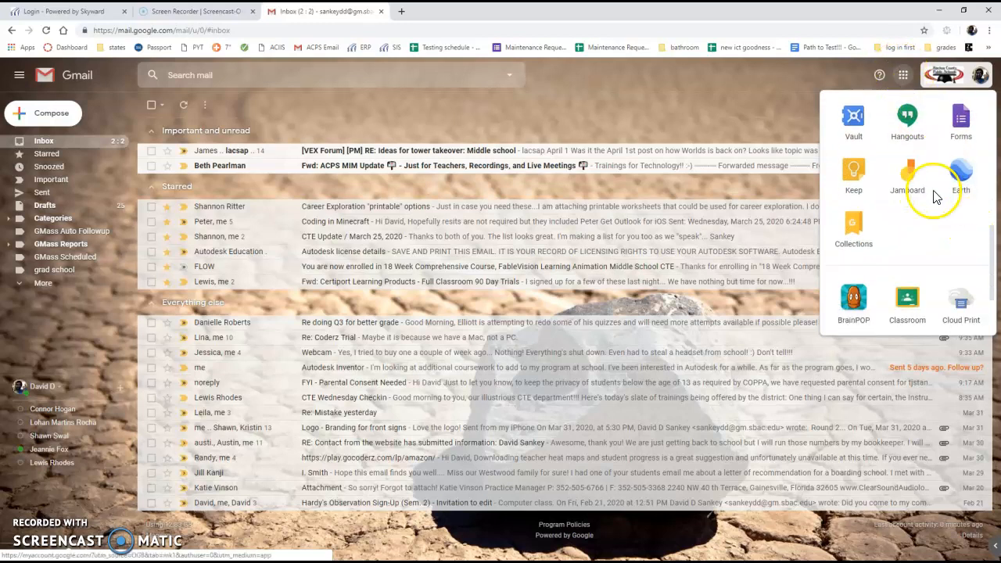
scroll(936, 198, up, 3)
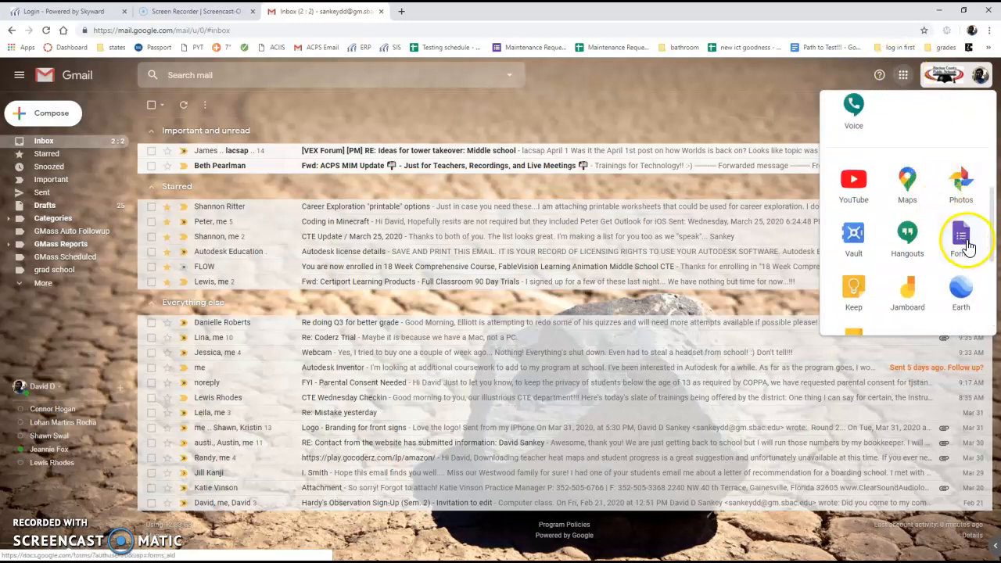
click(963, 239)
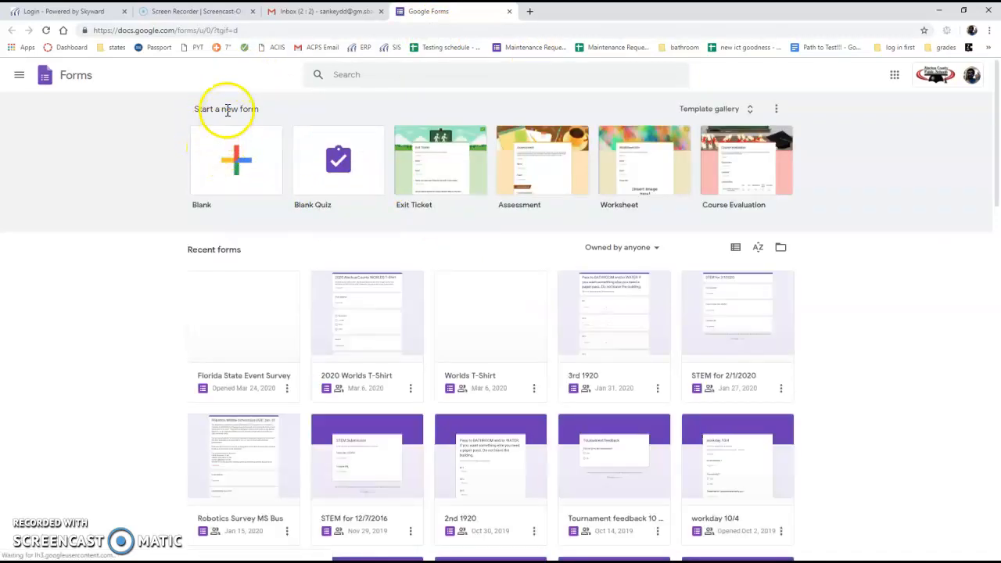
Start a new blank form and stay on its question editor
drag(202, 112, 258, 101)
click(261, 103)
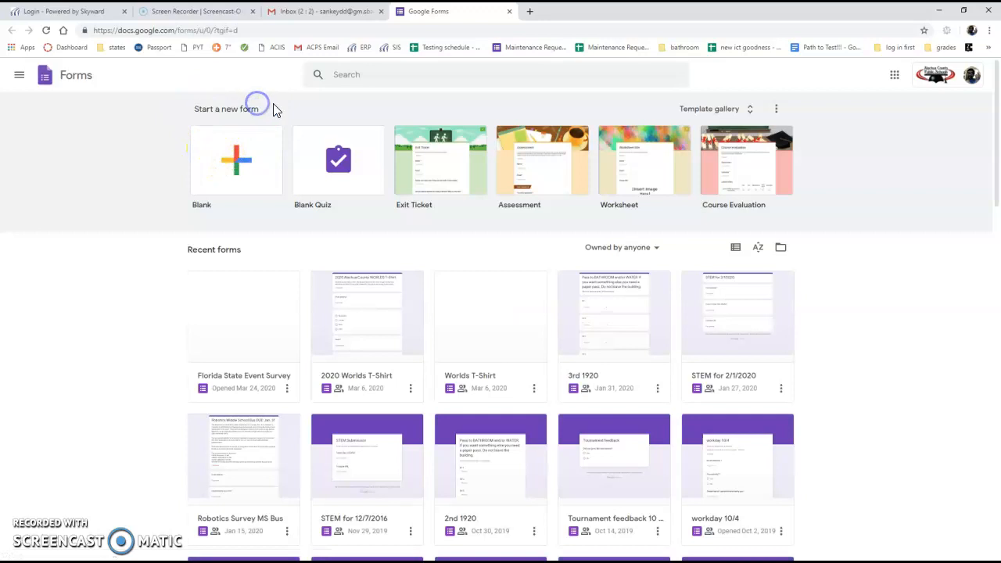
click(235, 167)
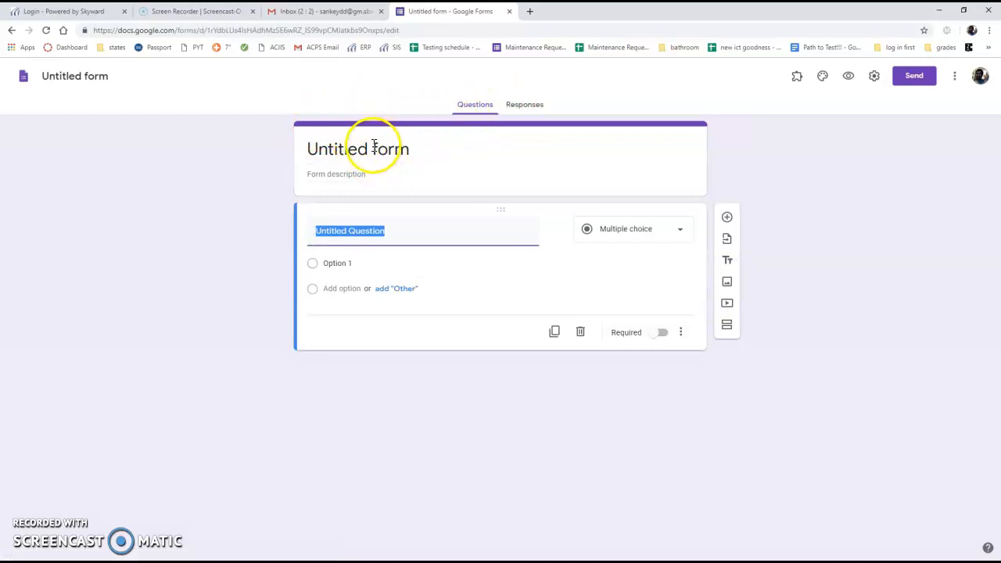
click(510, 105)
click(474, 105)
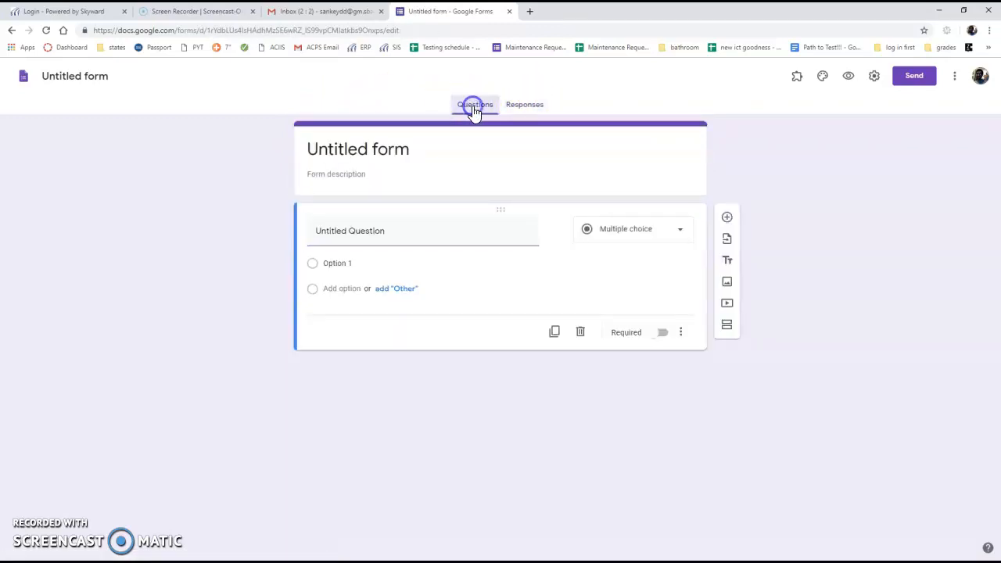
Title the form "Turn in for" plus the teacher's surname and "!!!!", and add a short-answer question "Student name"
click(365, 149)
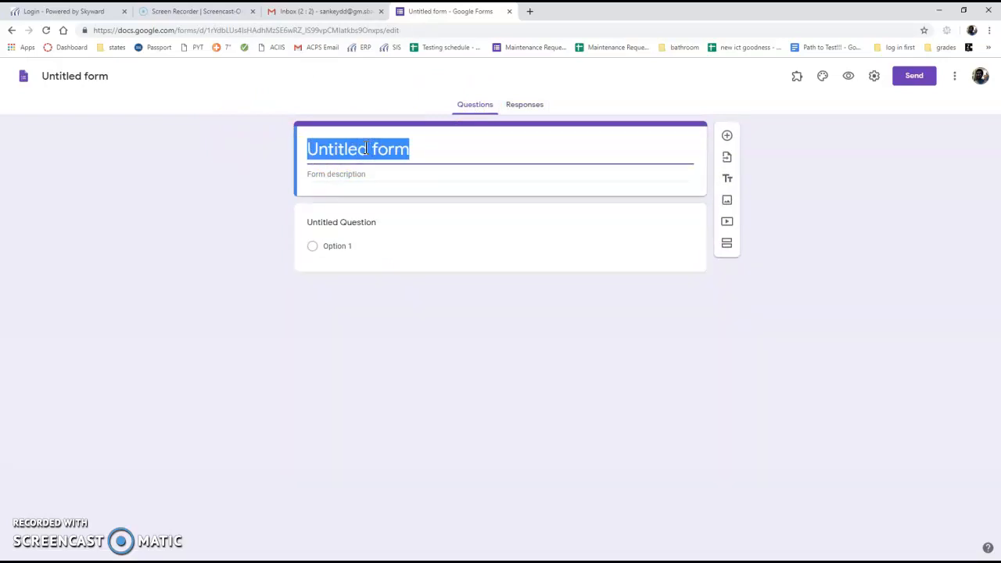
text(Turn in for Sankey!!!!)
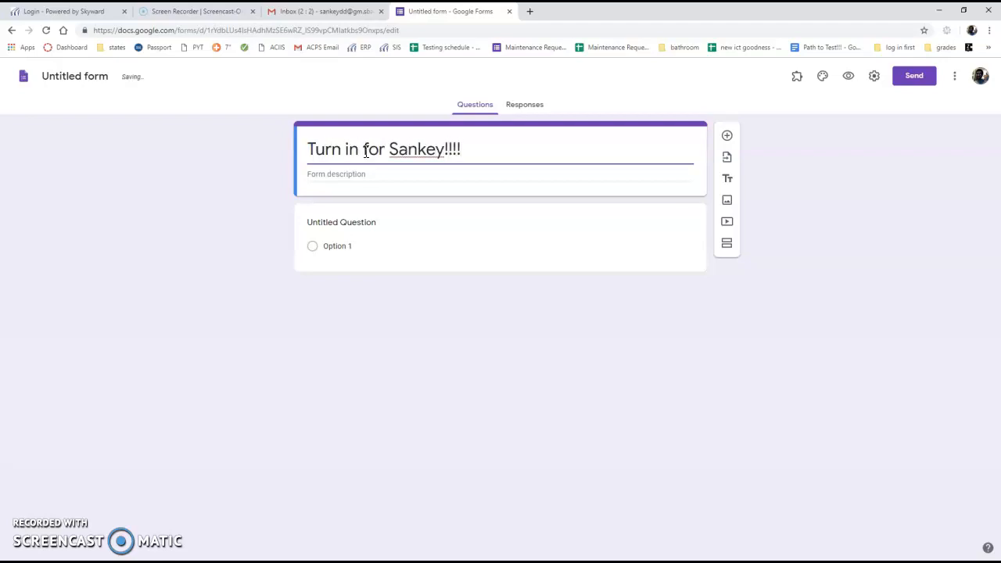
click(727, 136)
click(334, 232)
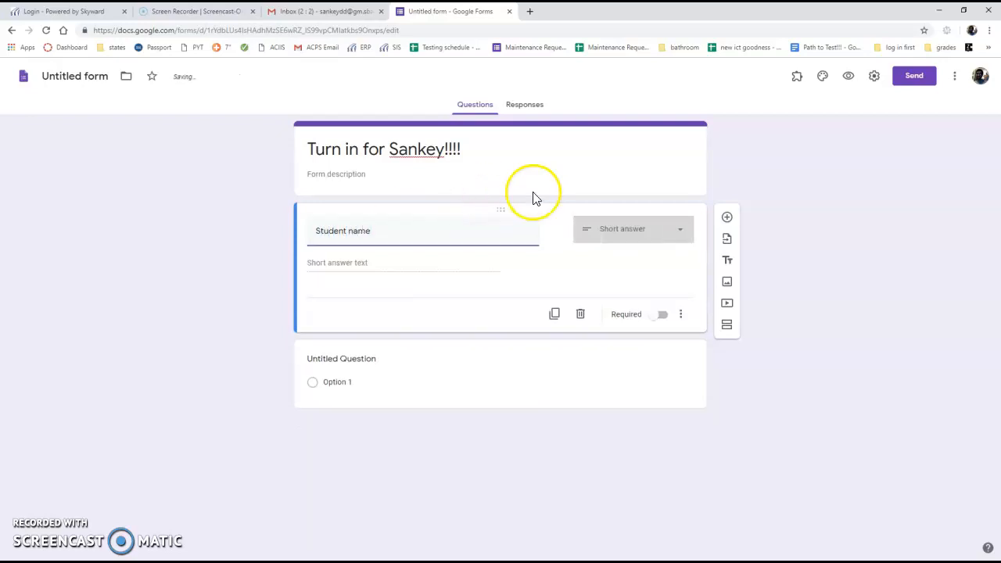
Add a file upload question titled "Turn in Packet here!!!" below the student name question, allowing respondents to upload to Drive
click(727, 216)
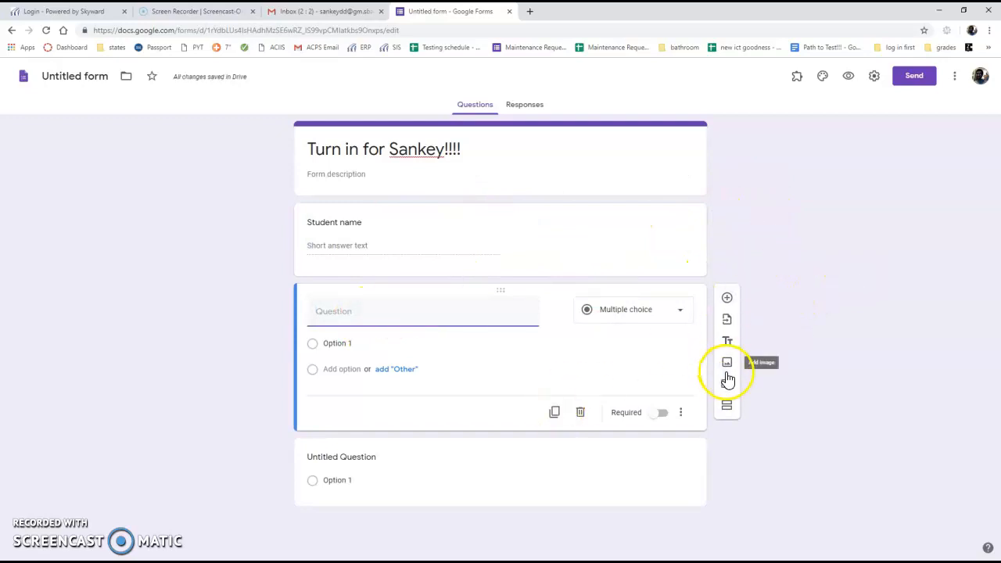
click(646, 313)
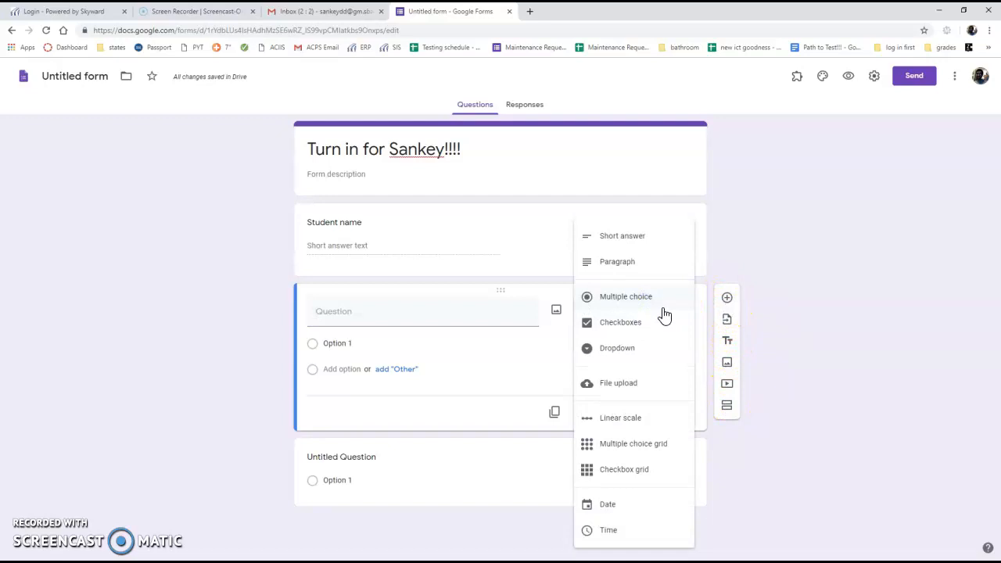
click(618, 385)
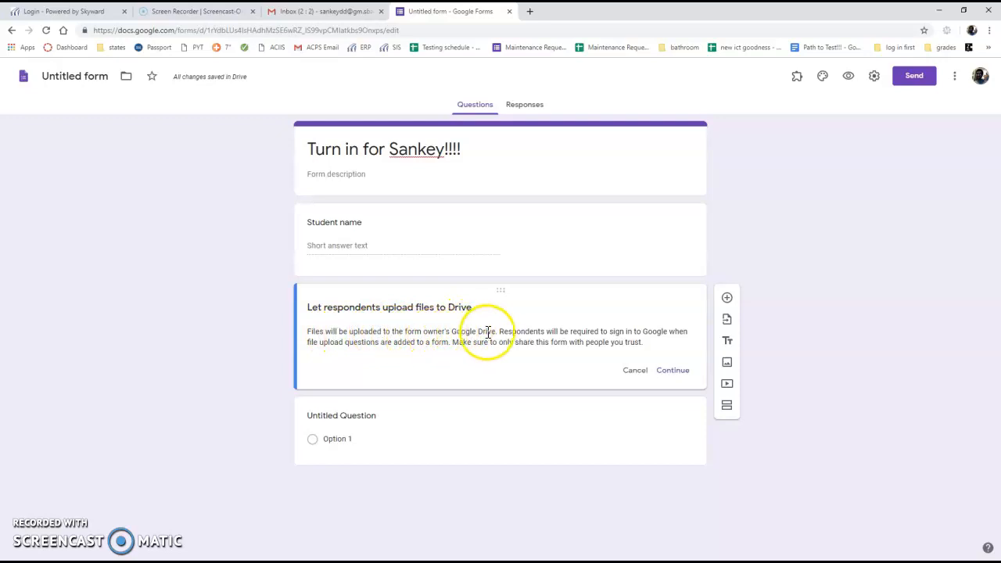
click(674, 372)
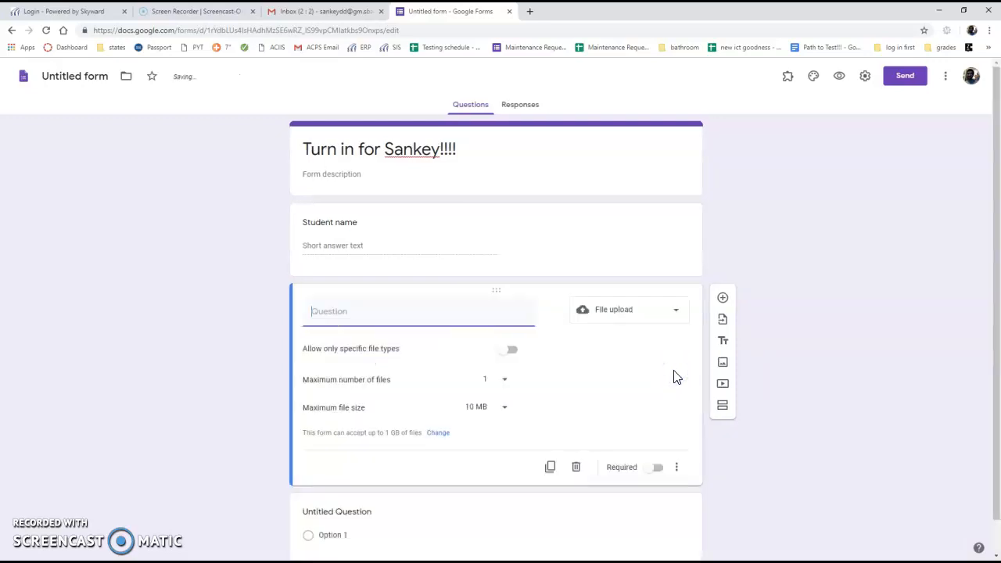
click(369, 312)
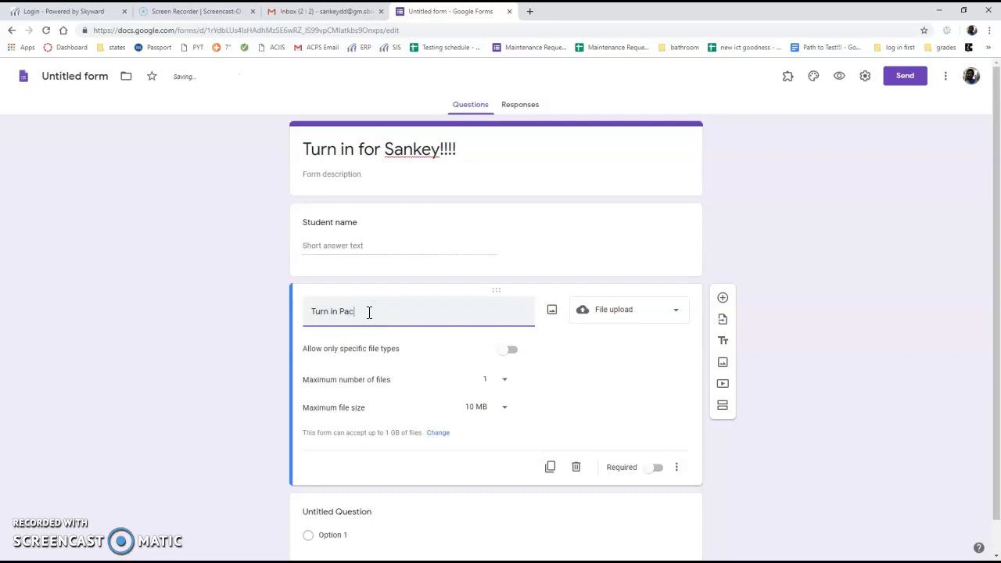
text(Turn in Packet here!!!)
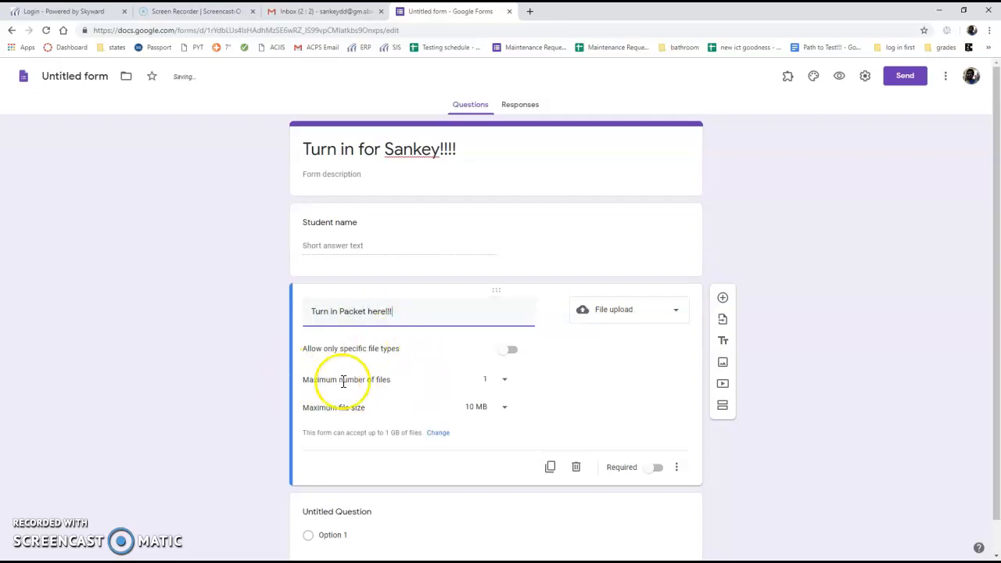
Examine the packet upload question's maximum file size choices and its options for restricting file types
click(503, 408)
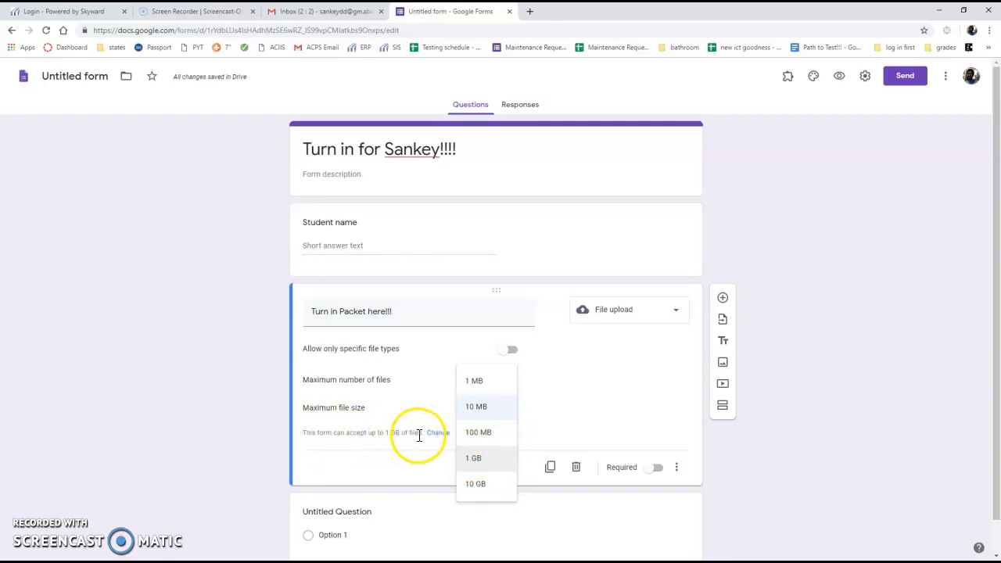
click(486, 412)
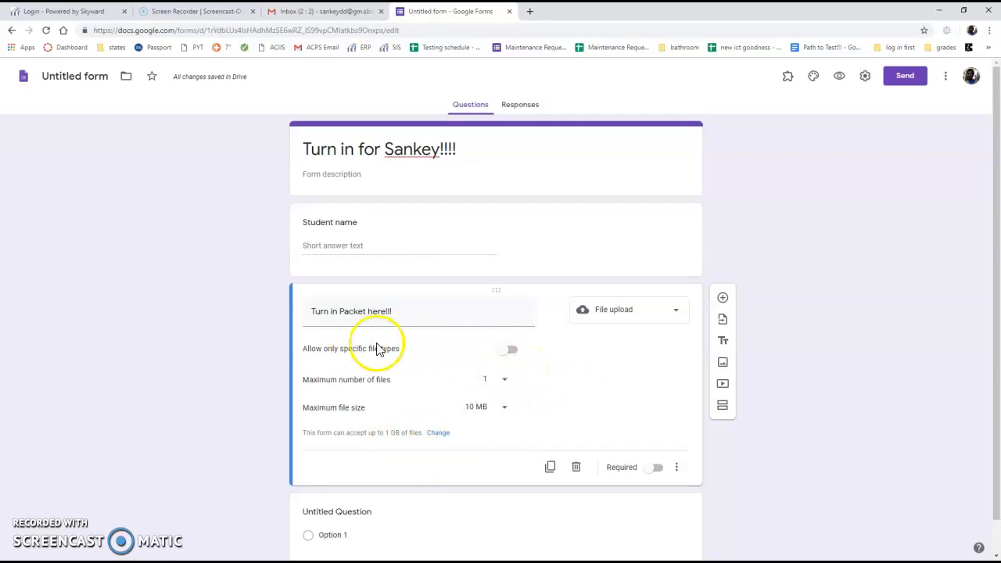
click(507, 351)
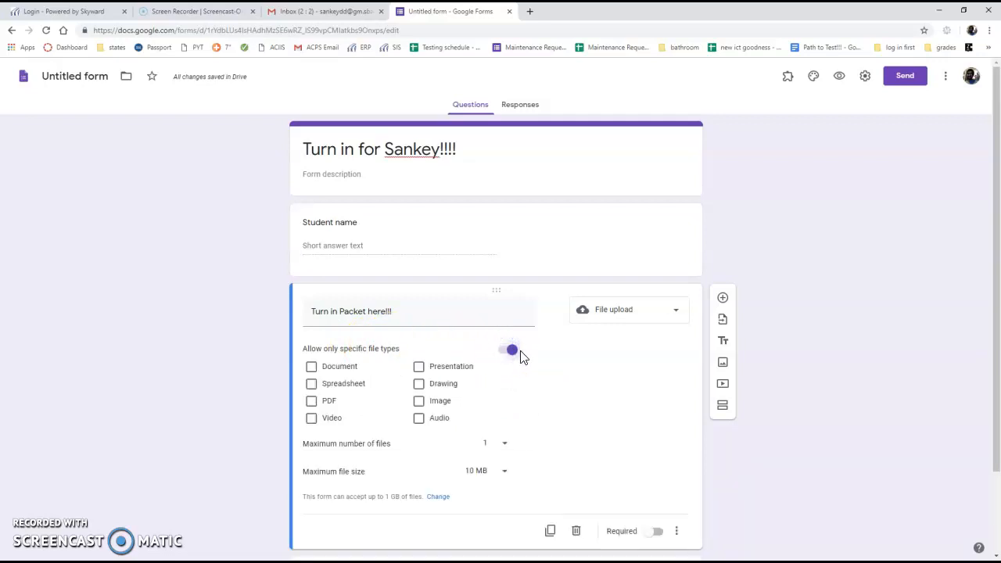
click(325, 402)
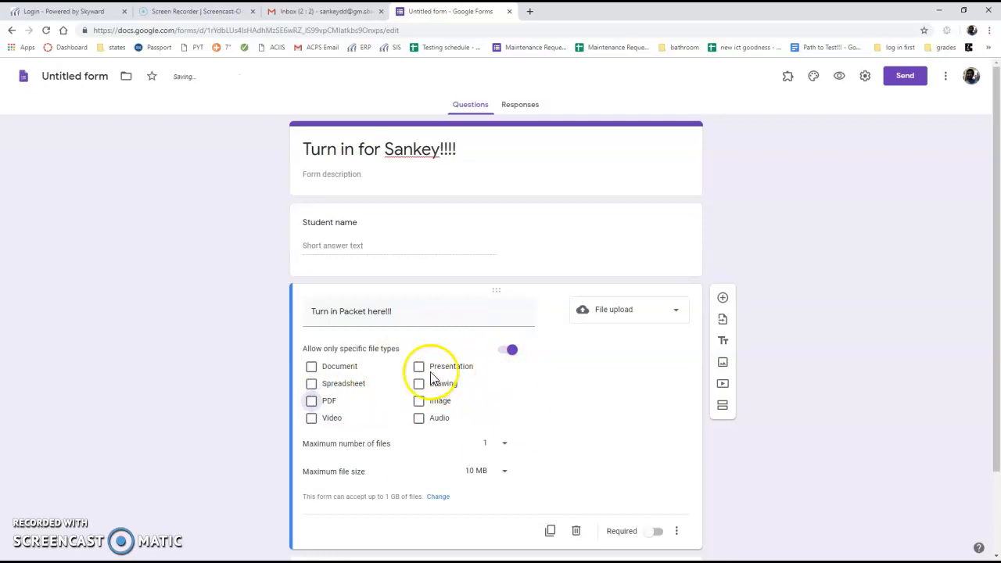
click(509, 351)
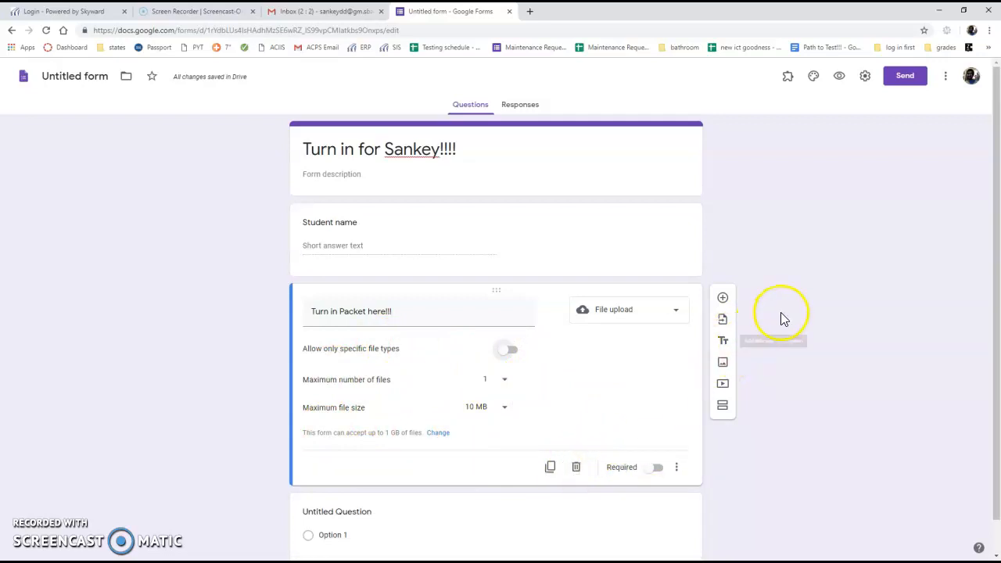
Delete the leftover untitled multiple-choice question at the end of the form
scroll(769, 333, down, 1)
click(628, 488)
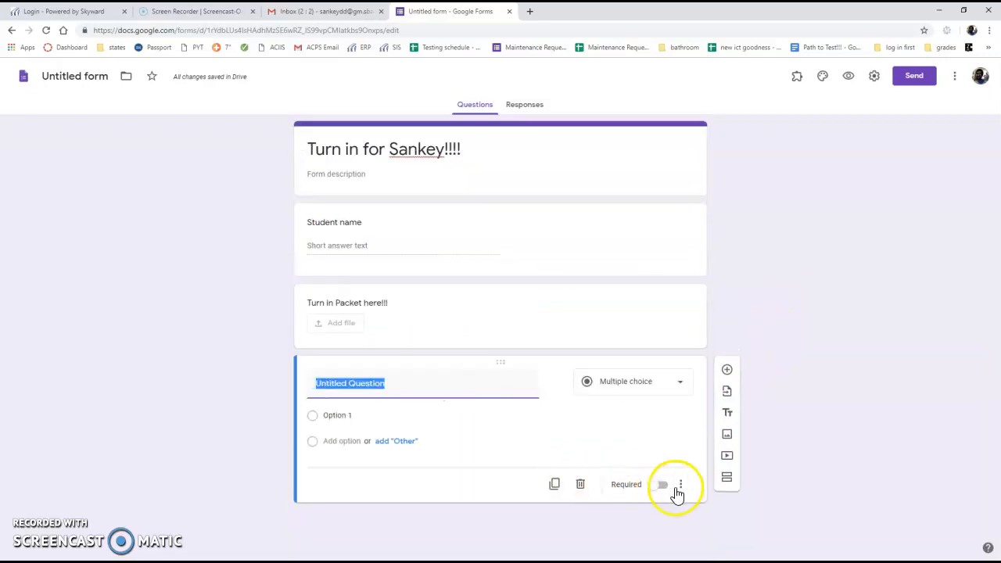
click(580, 485)
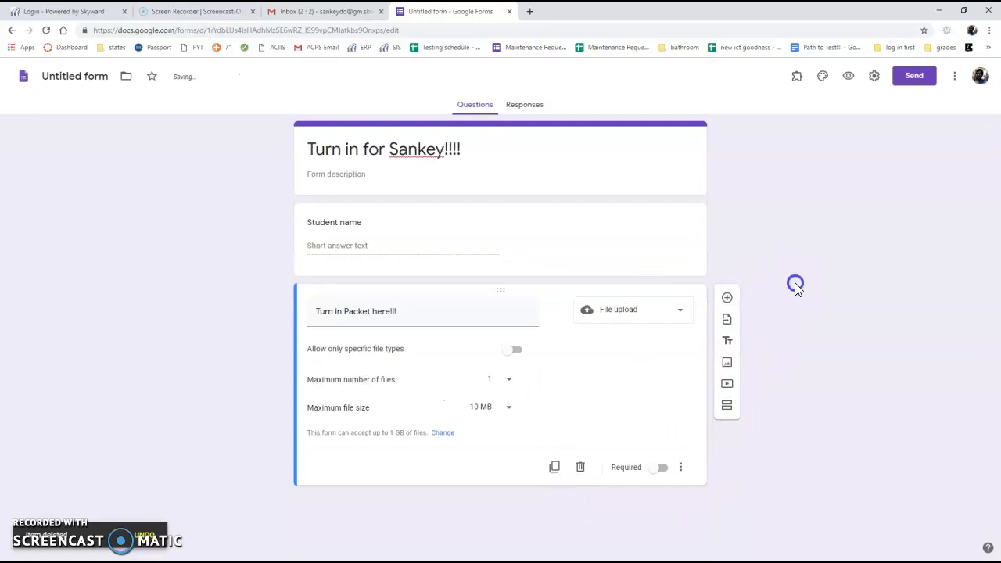
Preview the form as a respondent and fill in the student name answer
click(848, 75)
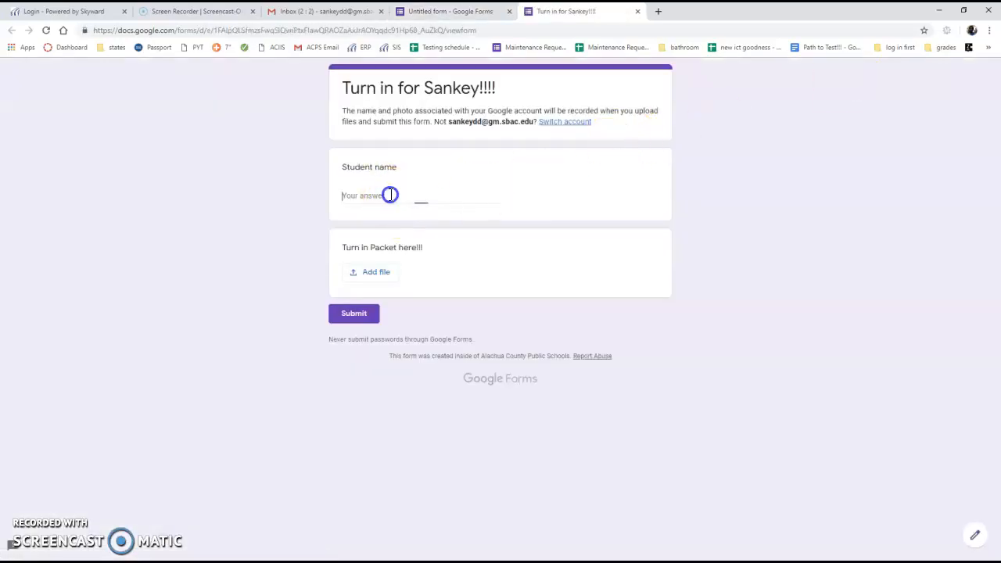
click(397, 193)
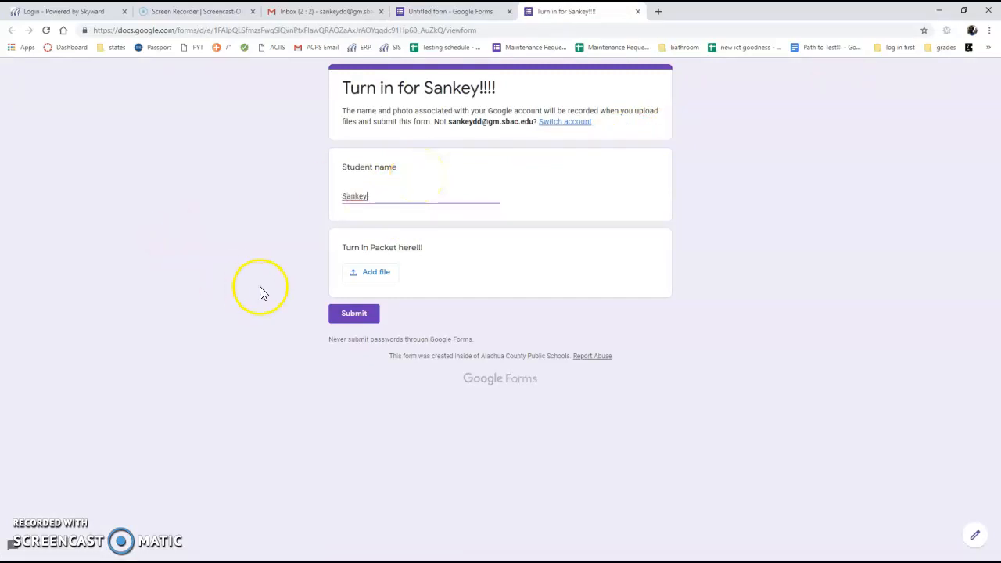
Upload unnamed.jpg from the Desktop as the packet file and submit the response
click(378, 274)
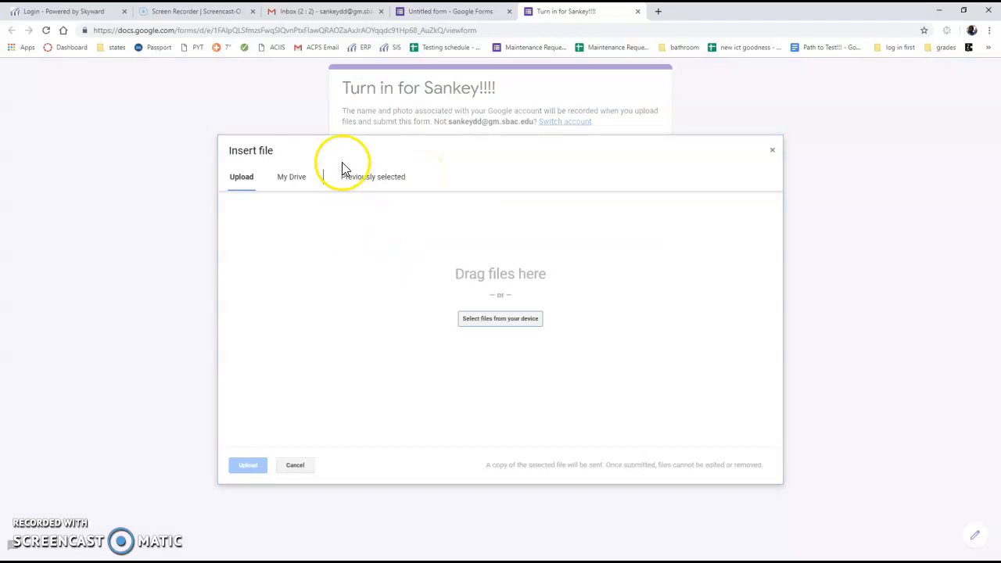
click(504, 319)
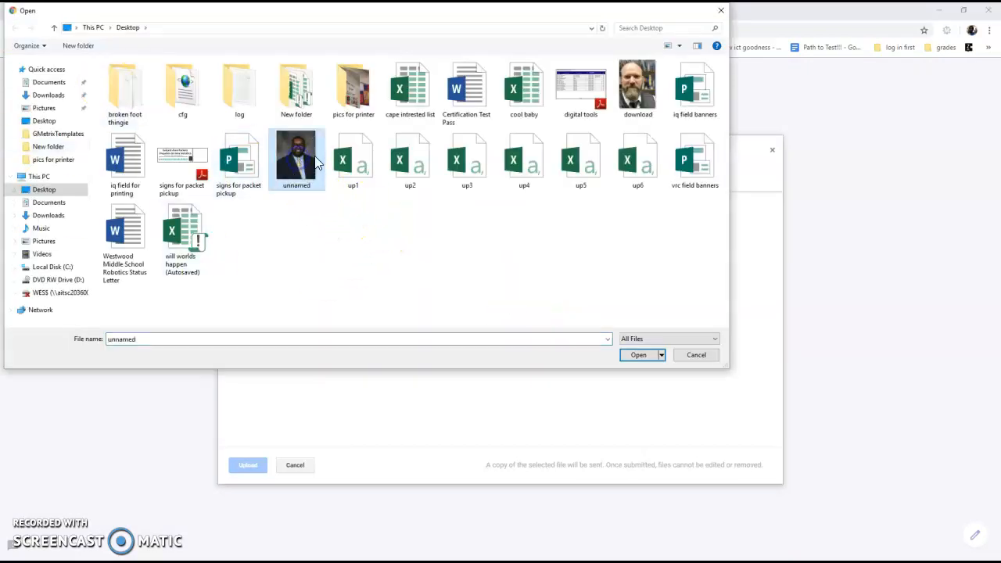
click(640, 354)
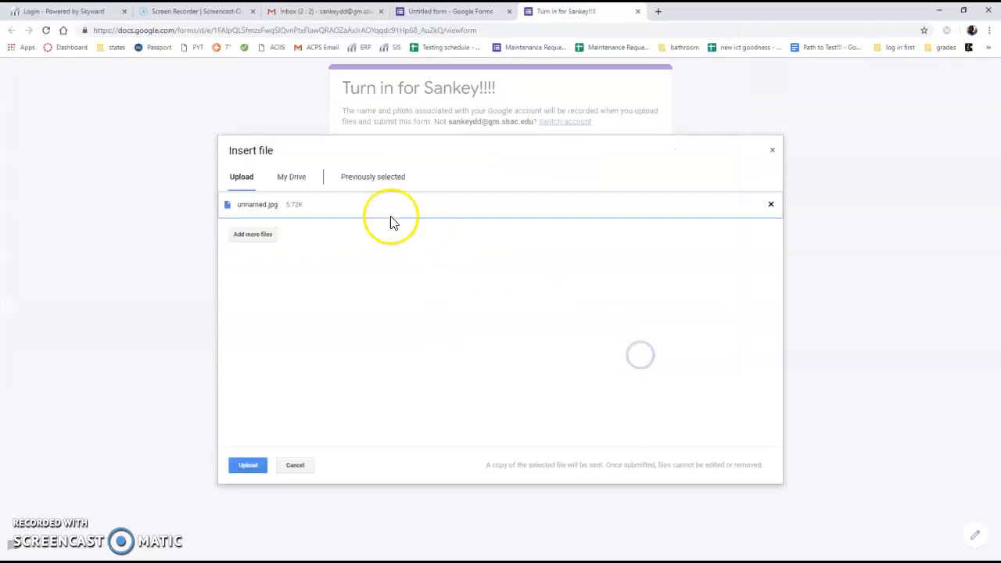
click(249, 466)
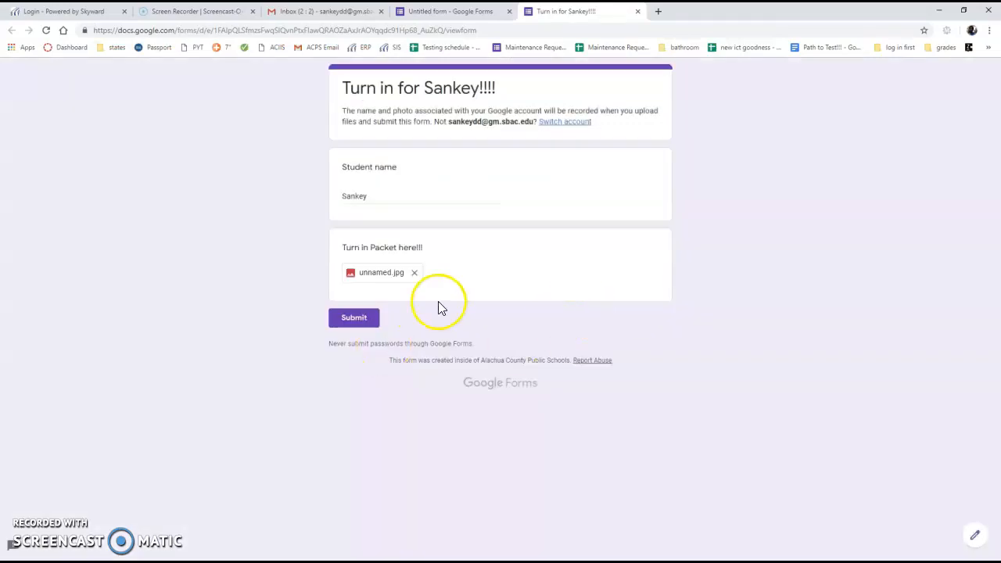
click(359, 319)
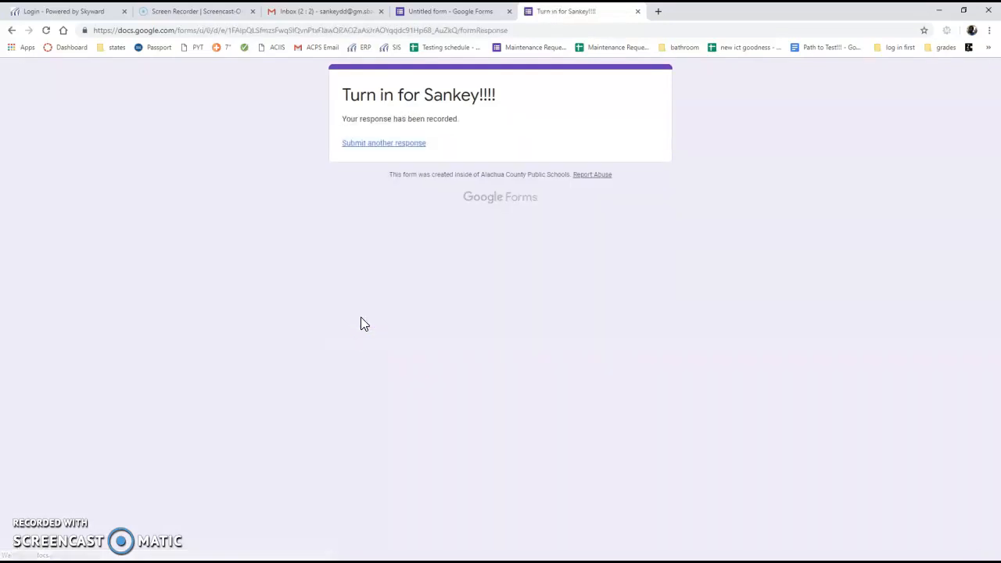
Open the form's collected responses and link them to a new spreadsheet named Untitled form (Responses)
click(442, 11)
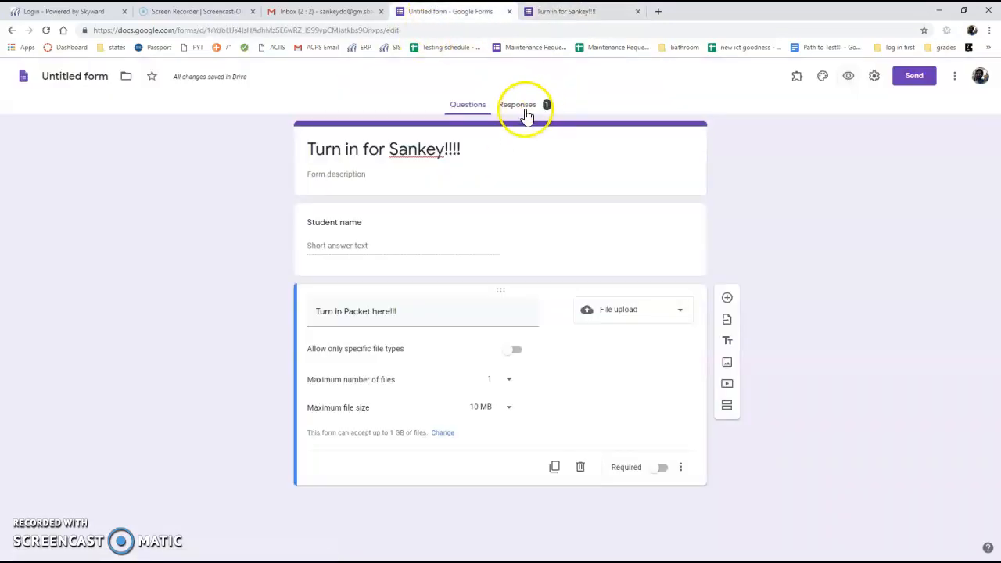
click(524, 107)
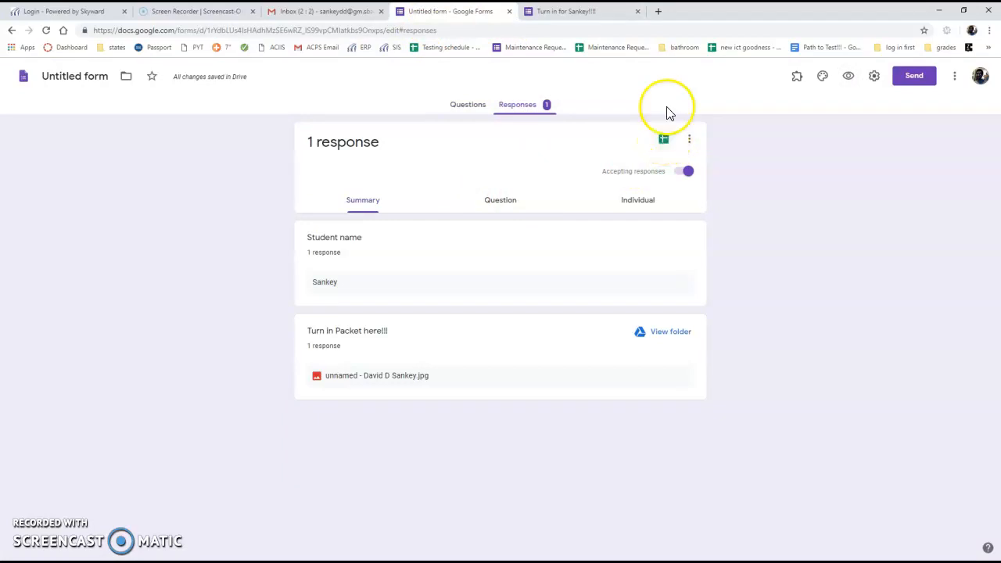
click(664, 138)
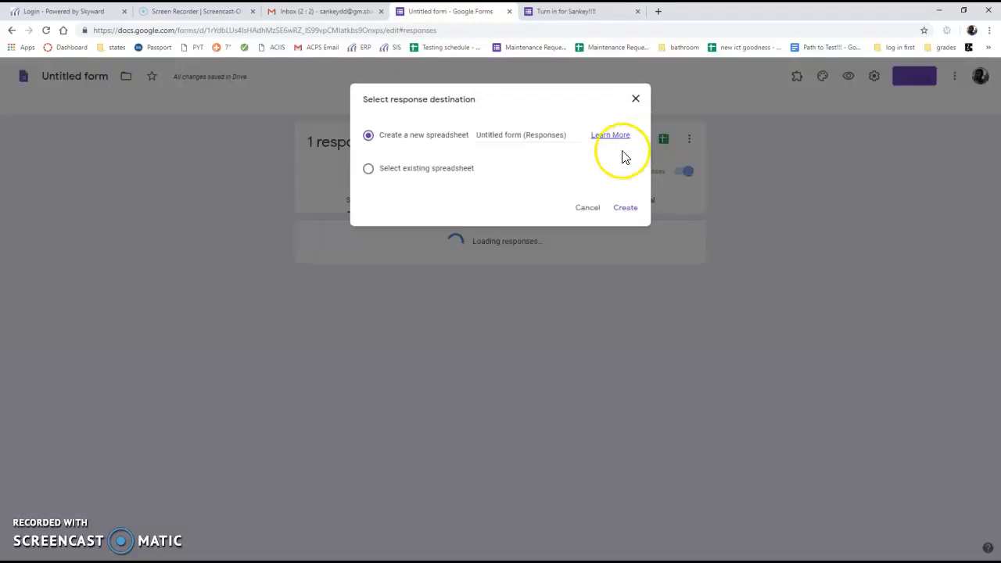
click(620, 210)
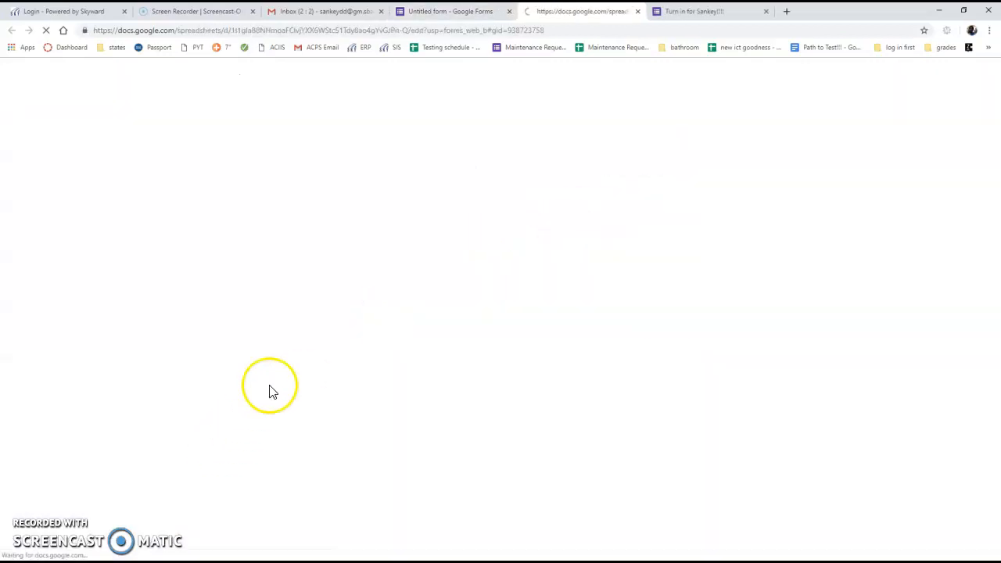
Examine the first response row in the spreadsheet, checking its student name and packet link cells
click(184, 197)
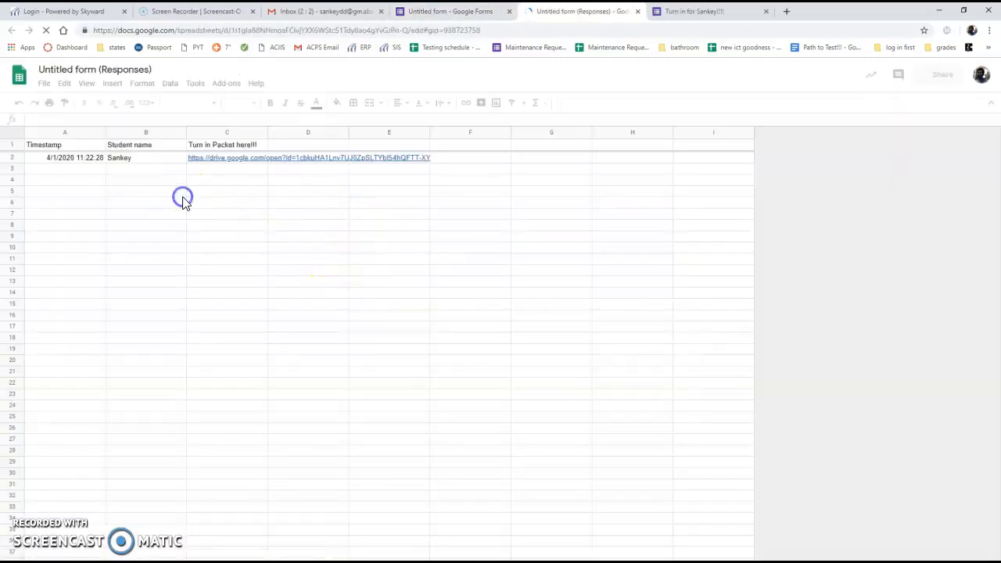
click(158, 158)
click(157, 147)
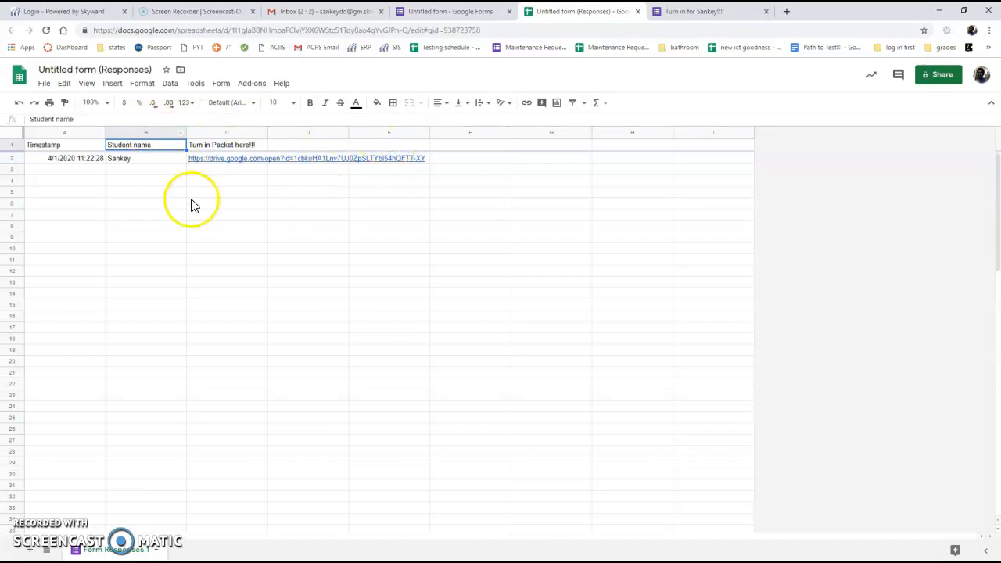
click(148, 159)
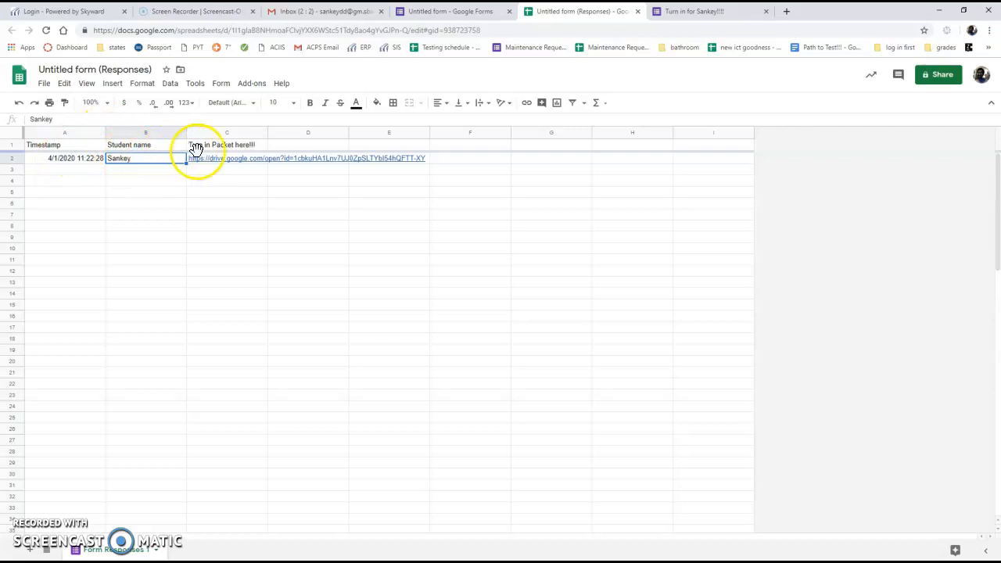
click(225, 161)
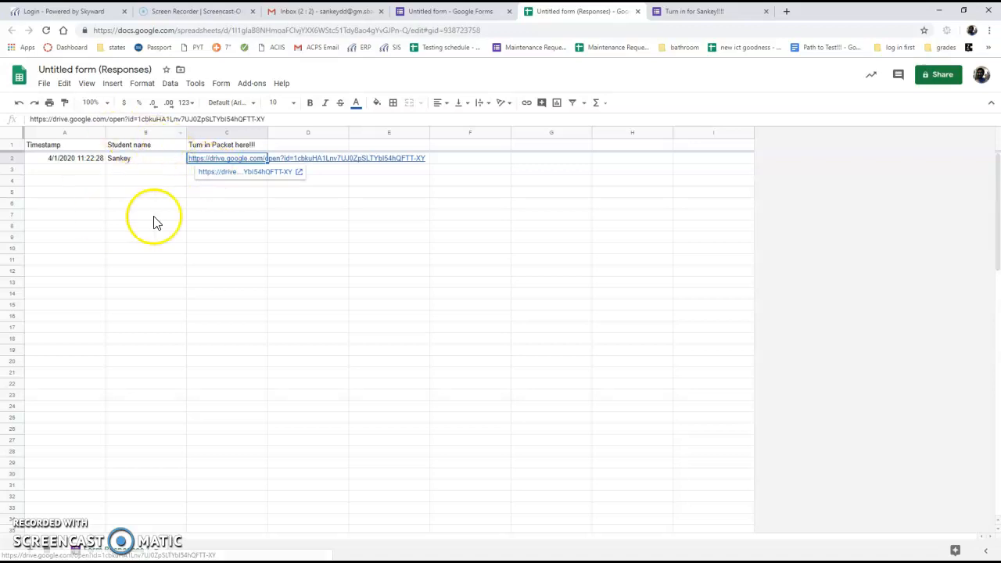
click(164, 145)
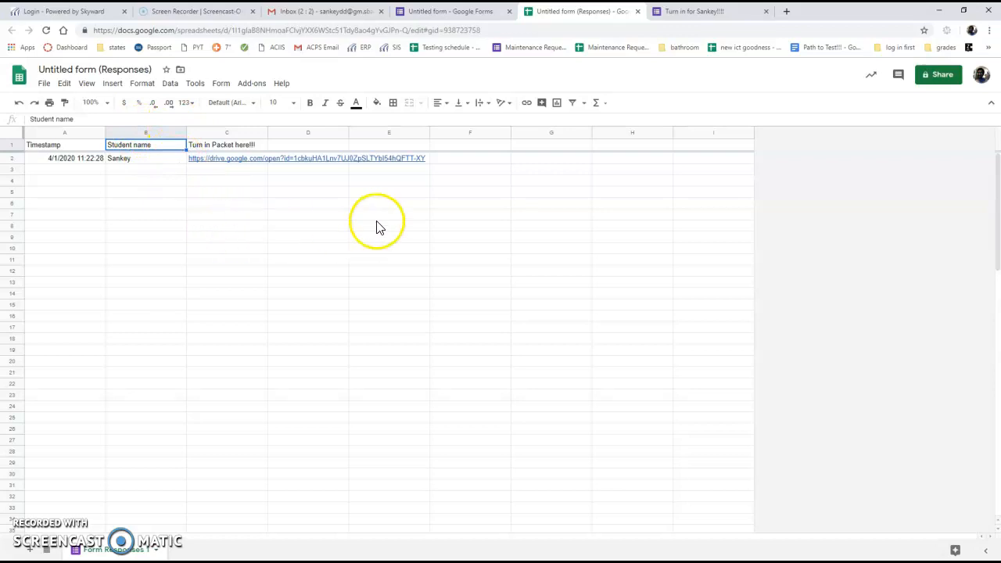
Open the Drive link to the first respondent's packet file from the spreadsheet, view it and close it
click(224, 160)
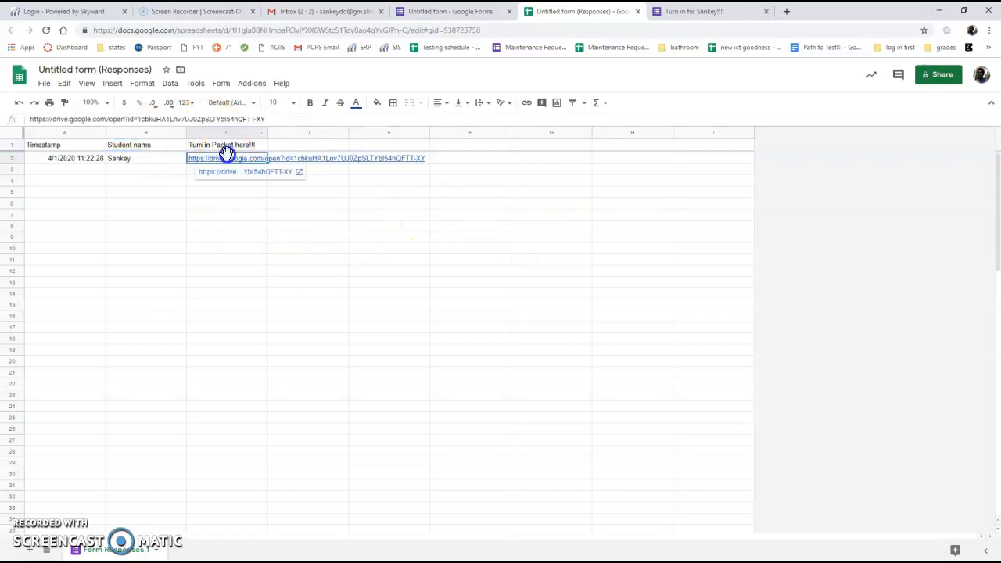
click(226, 171)
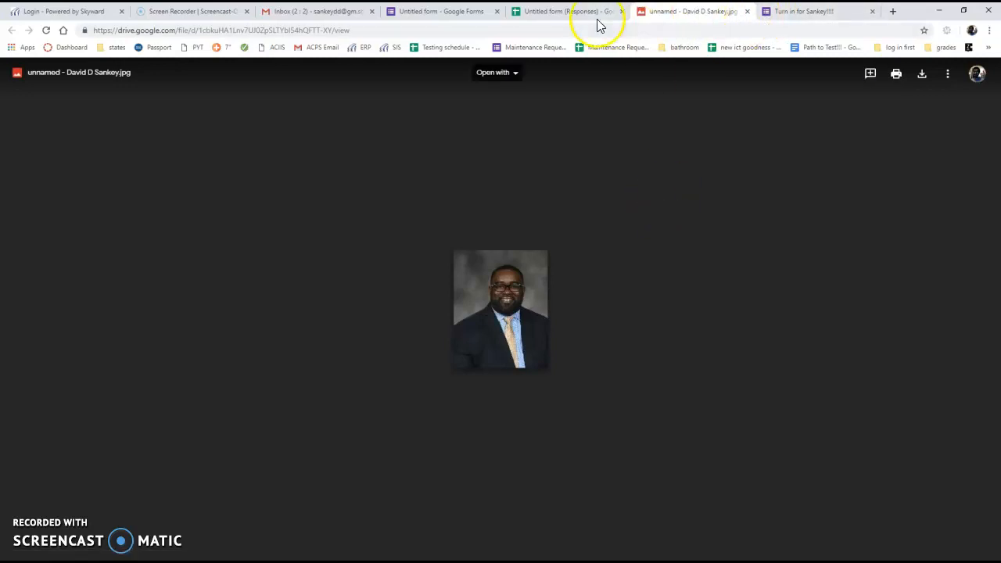
click(747, 11)
Return to the submitted form, start another response and fill in a different student's name
click(452, 12)
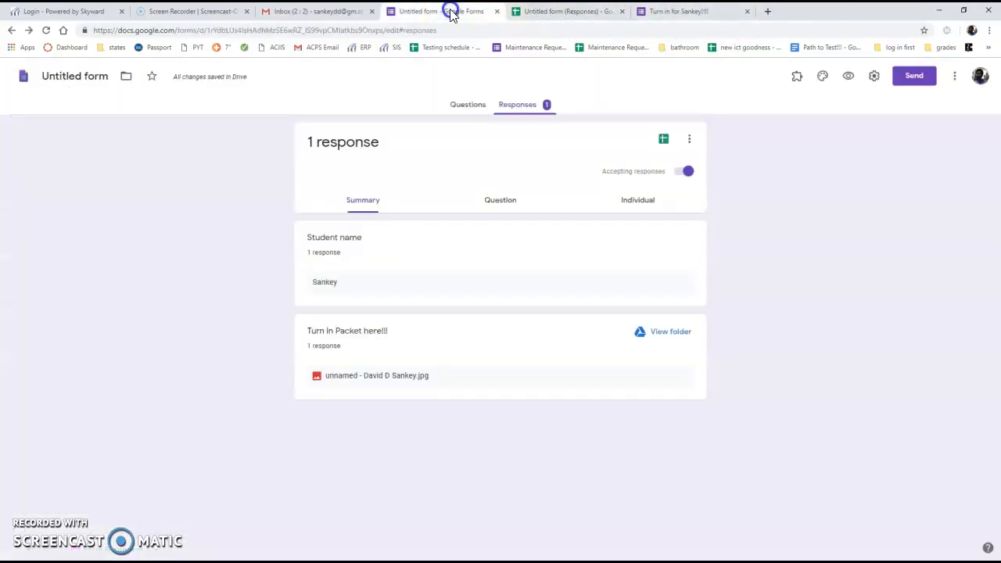
click(661, 11)
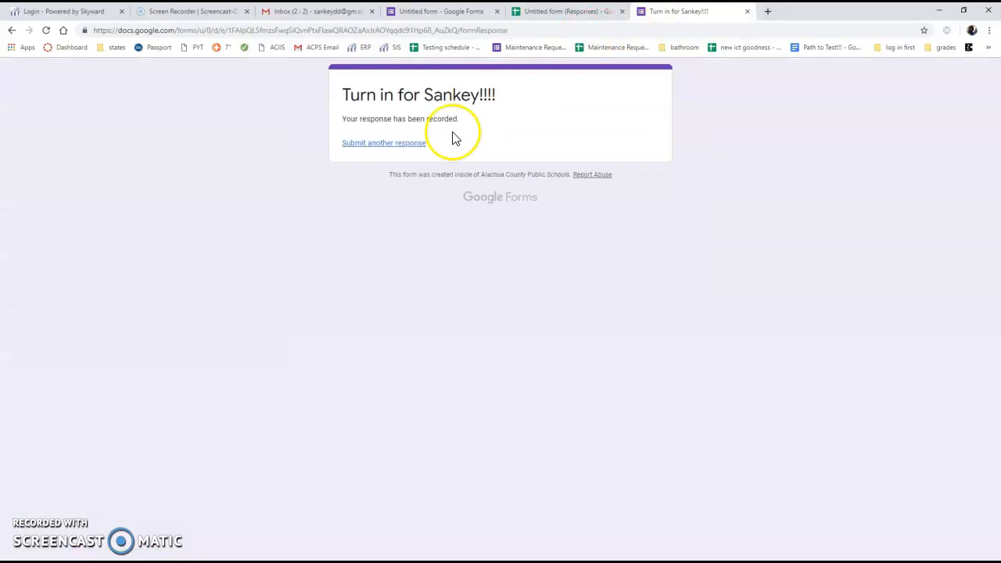
click(387, 144)
click(400, 196)
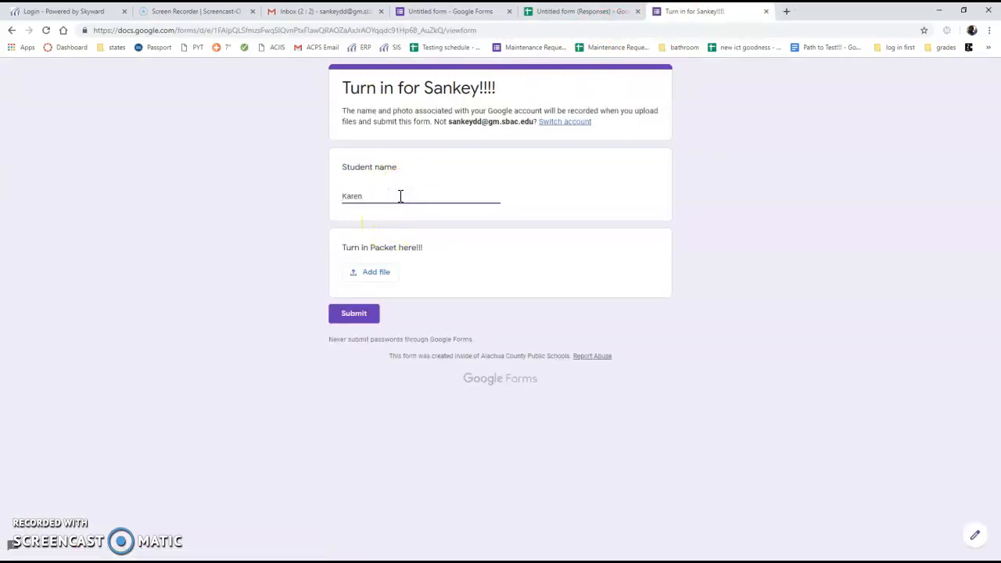
Upload the download.jpg image from the Desktop as the packet file and submit the second response
click(375, 264)
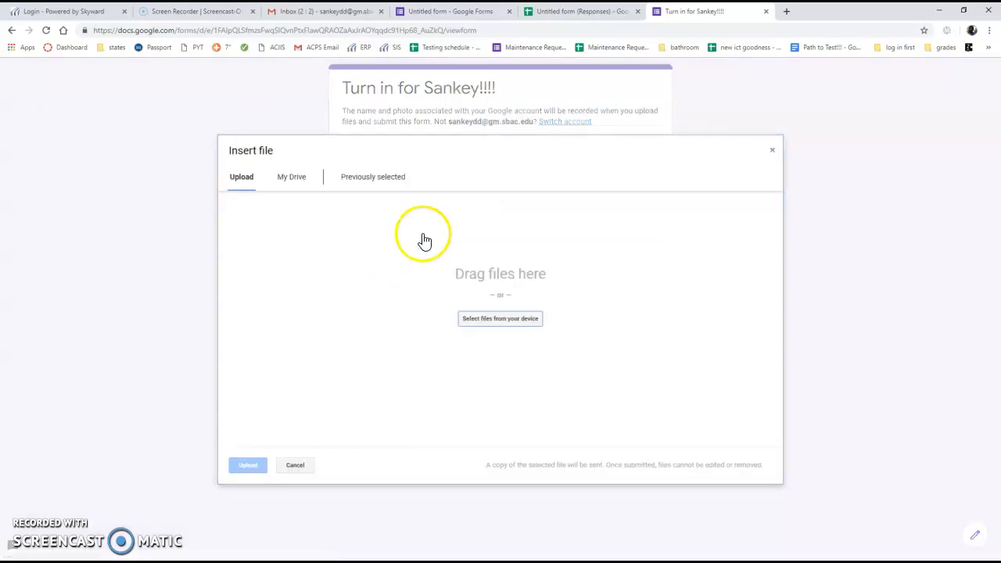
click(485, 320)
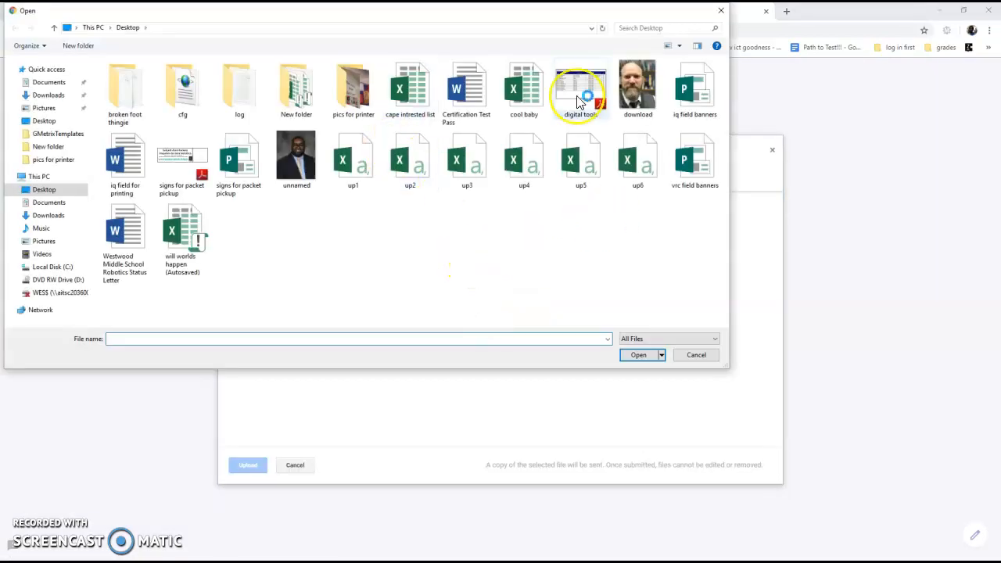
double_click(638, 91)
click(258, 465)
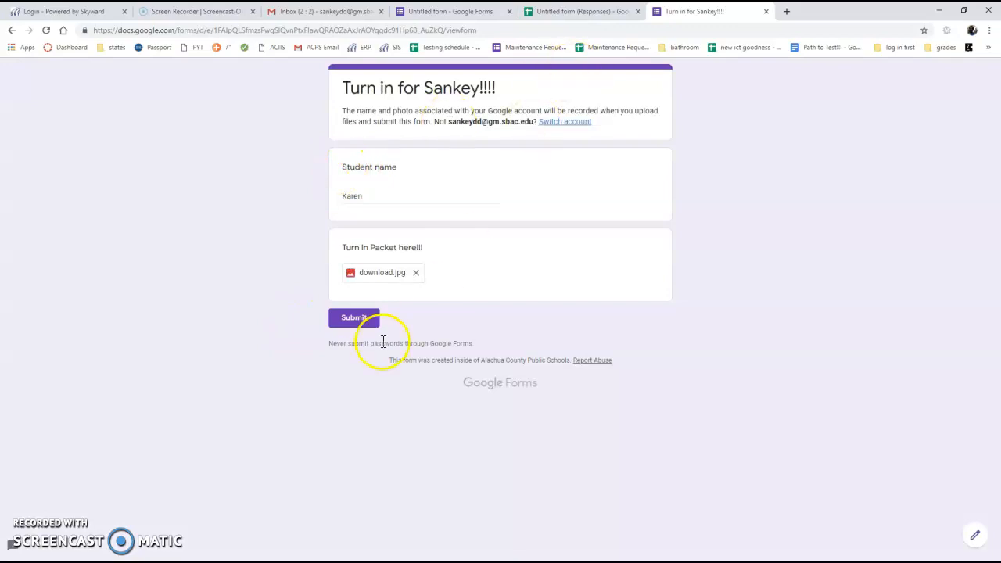
click(357, 319)
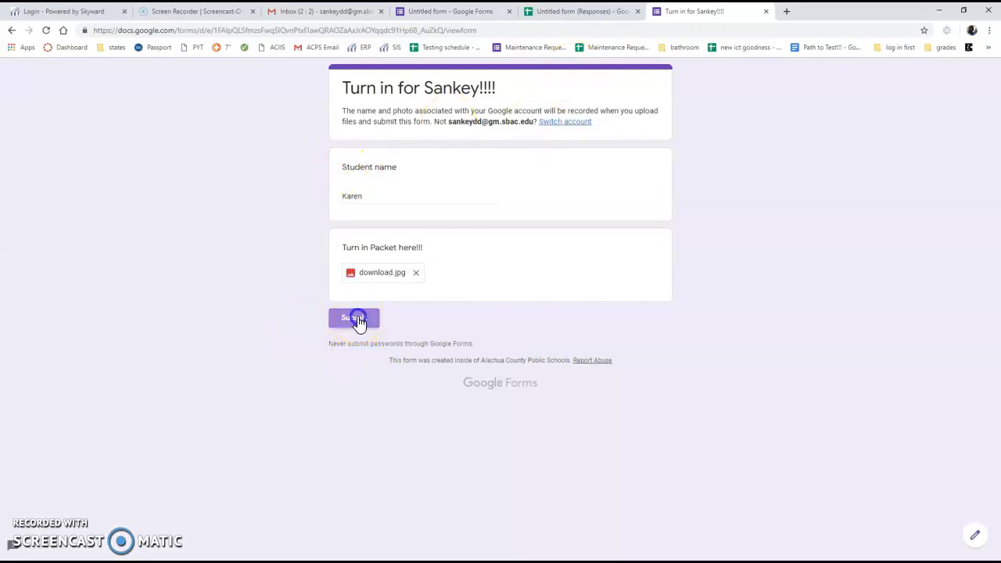
Check the responses spreadsheet for the second submission and inspect its packet file link
click(567, 11)
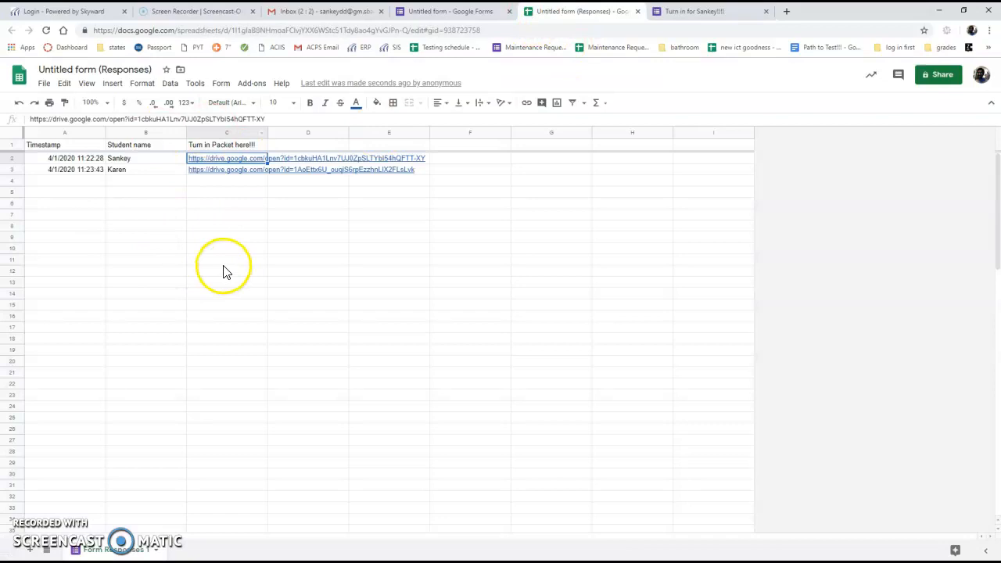
click(216, 177)
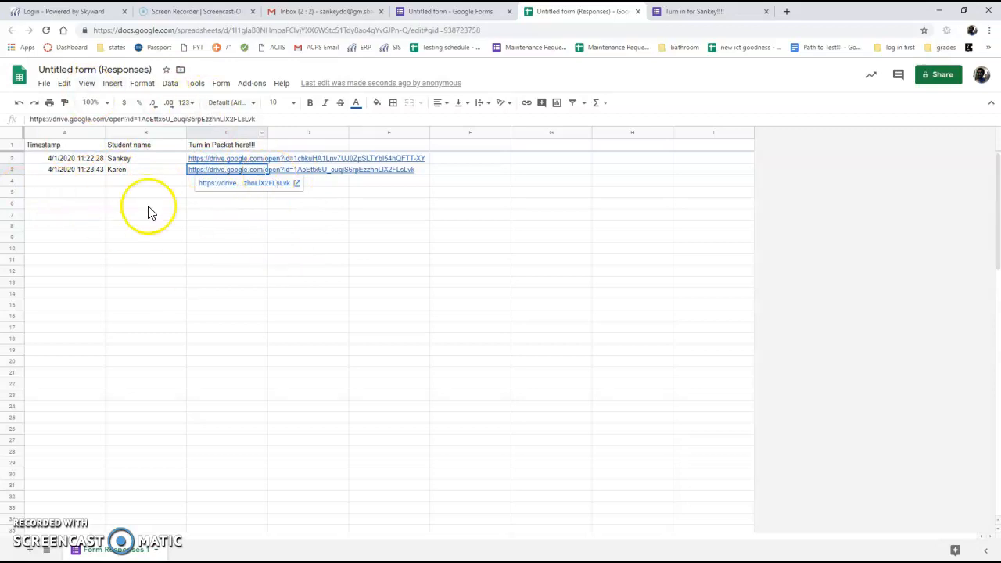
mouse_move(207, 171)
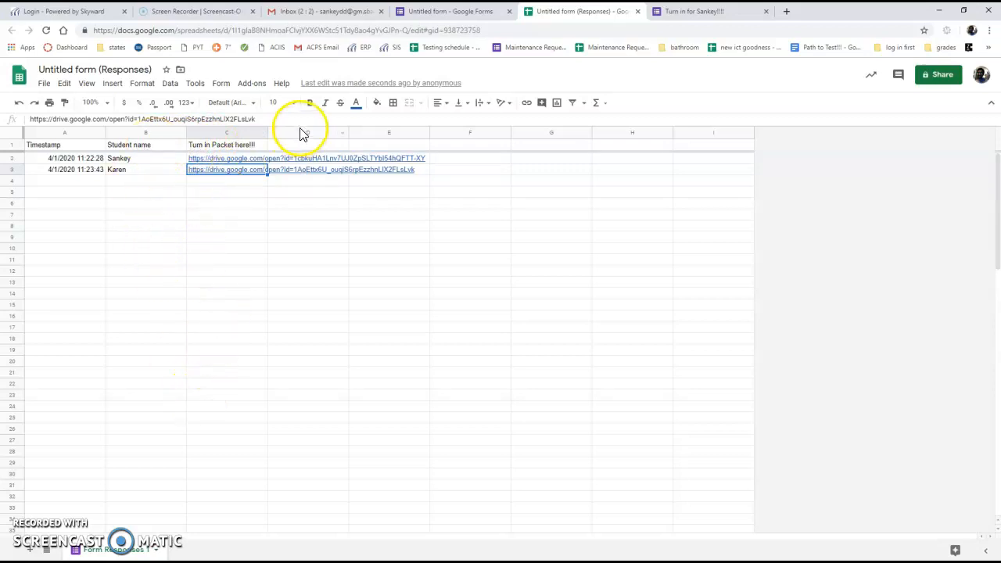
click(449, 11)
click(583, 11)
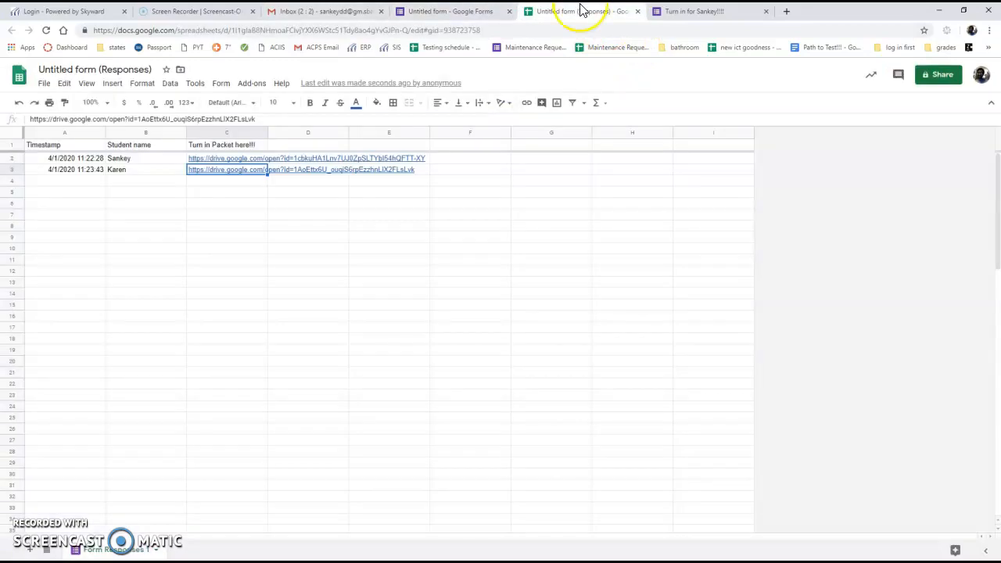